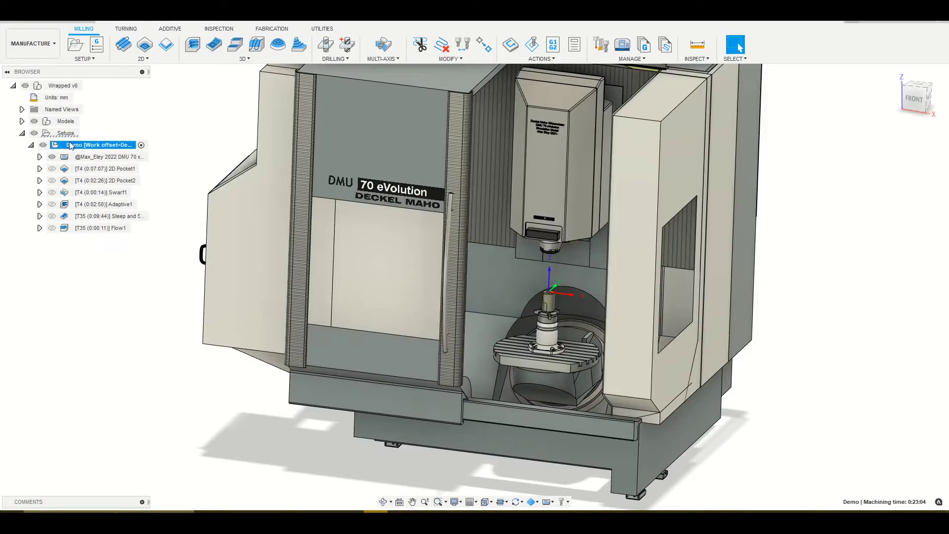
Step: Start a machine simulation of 2D Pocket1 with the DMU 70 eVolution base shown
{"action": "left_click", "coordinate": [91, 170]}
{"action": "left_click", "coordinate": [104, 146]}
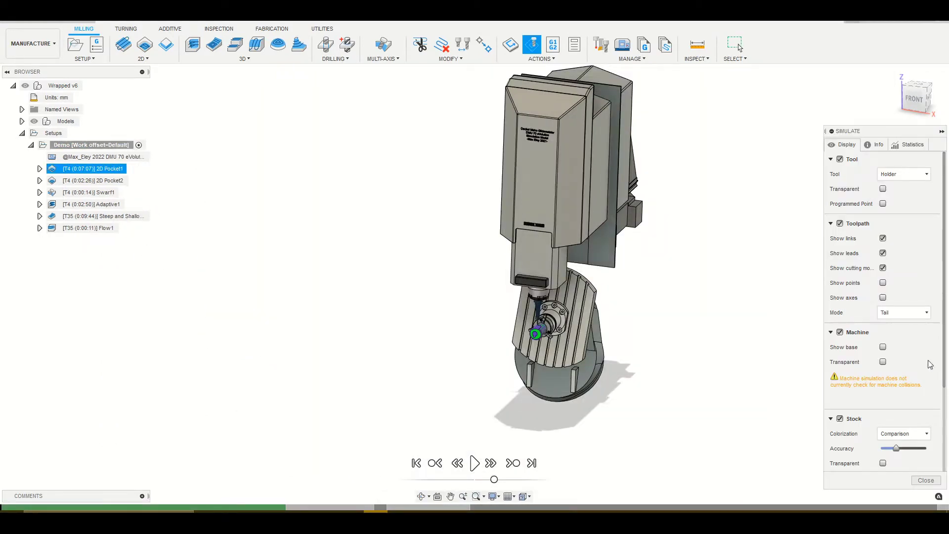
{"action": "left_click", "coordinate": [882, 347]}
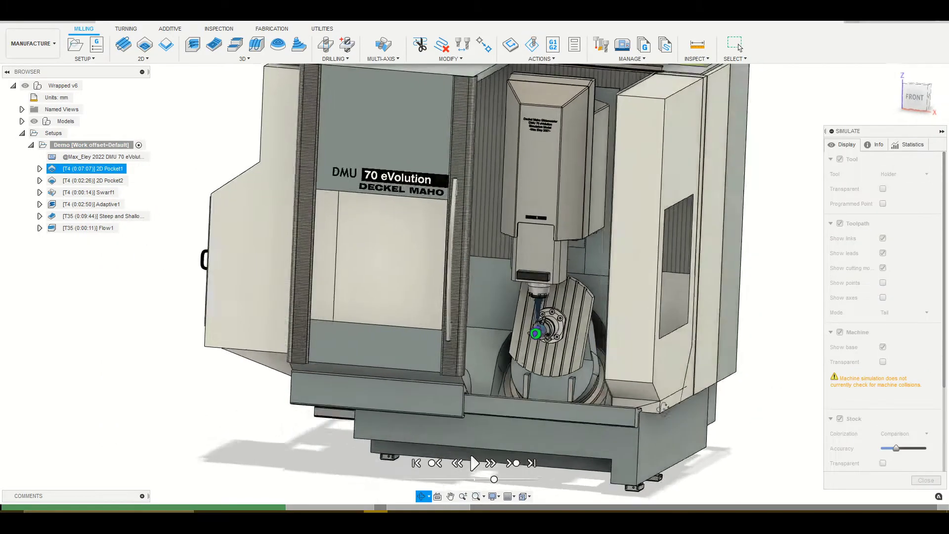
Step: Orbit and zoom the view onto the spindle and the part
{"action": "middle_click_drag", "start_coordinate": [662, 409], "coordinate": [664, 403], "text": "shift"}
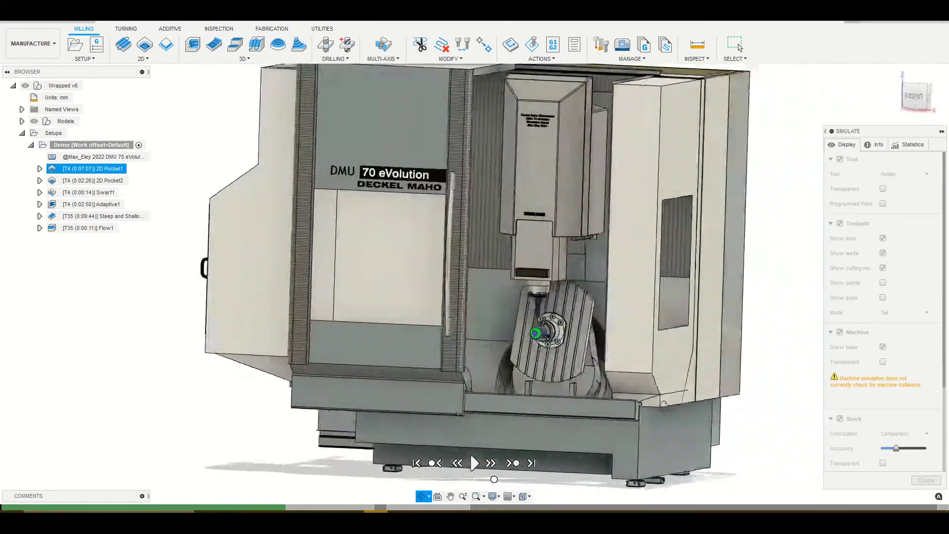
{"action": "middle_click_drag", "start_coordinate": [474, 277], "coordinate": [544, 277], "text": "shift"}
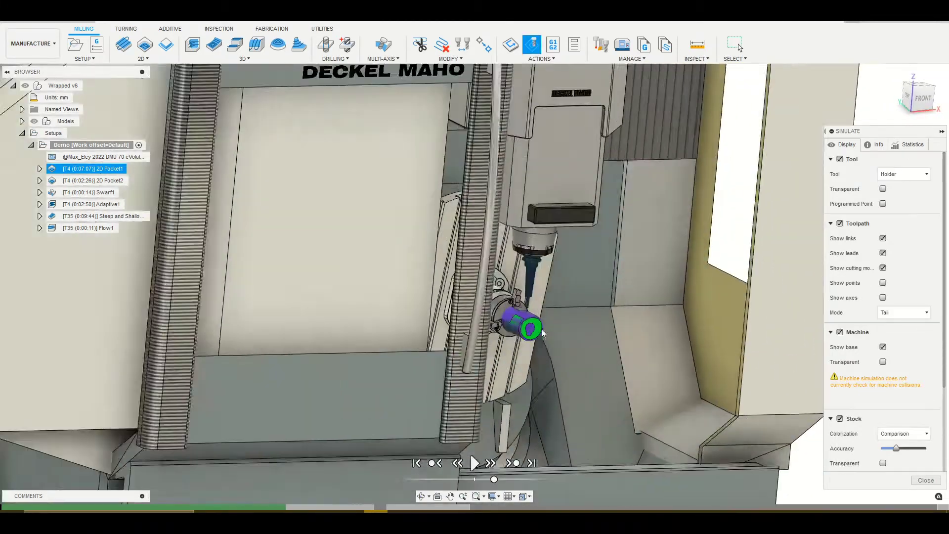
{"action": "scroll", "coordinate": [519, 326], "scroll_direction": "up", "scroll_amount": 5}
{"action": "middle_click_drag", "start_coordinate": [495, 296], "coordinate": [493, 316], "text": "shift"}
{"action": "scroll", "coordinate": [494, 317], "scroll_direction": "up", "scroll_amount": 3}
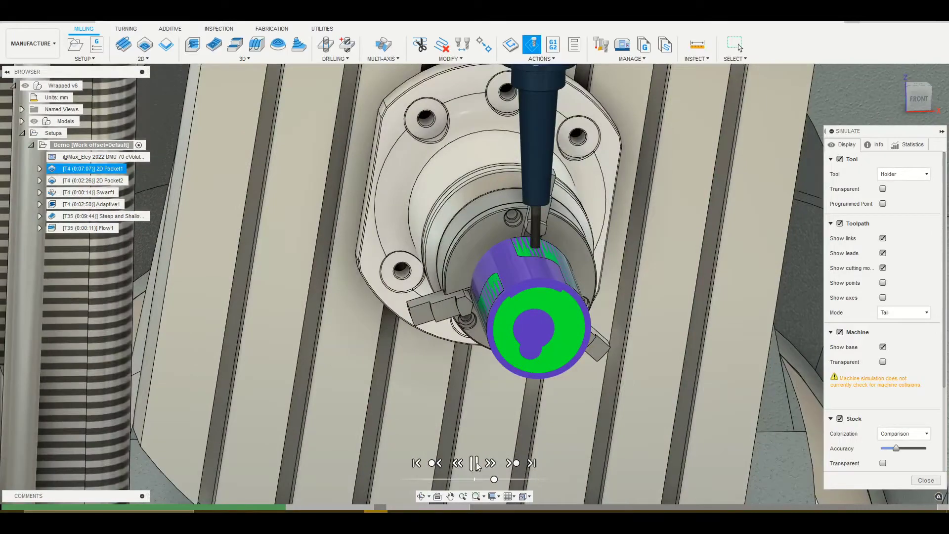
{"action": "mouse_move", "coordinate": [540, 283]}
{"action": "middle_mouse_down", "text": "shift"}
{"action": "mouse_move", "coordinate": [528, 357]}
{"action": "mouse_move", "coordinate": [579, 384]}
{"action": "middle_mouse_up", "text": "shift"}
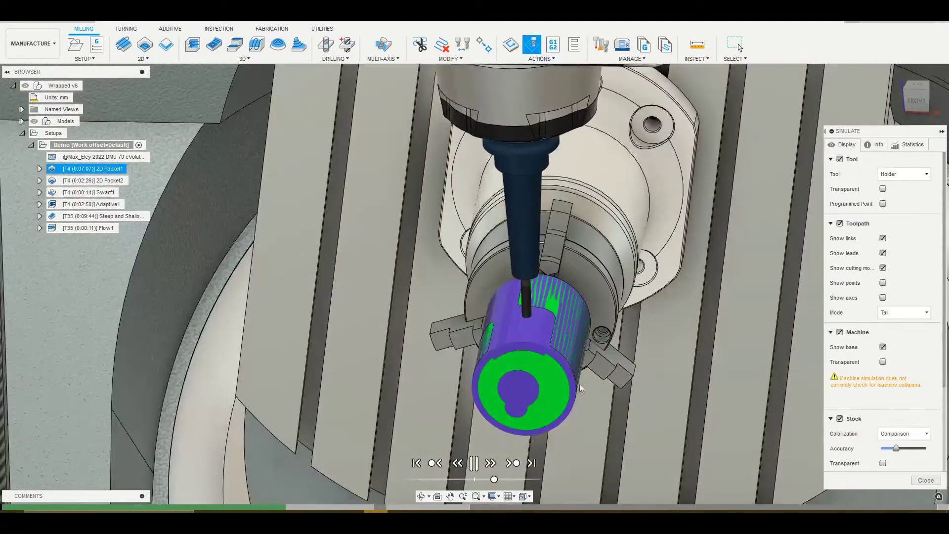
{"action": "scroll", "coordinate": [586, 327], "scroll_direction": "down", "scroll_amount": 3}
{"action": "scroll", "coordinate": [586, 327], "scroll_direction": "down", "scroll_amount": 2}
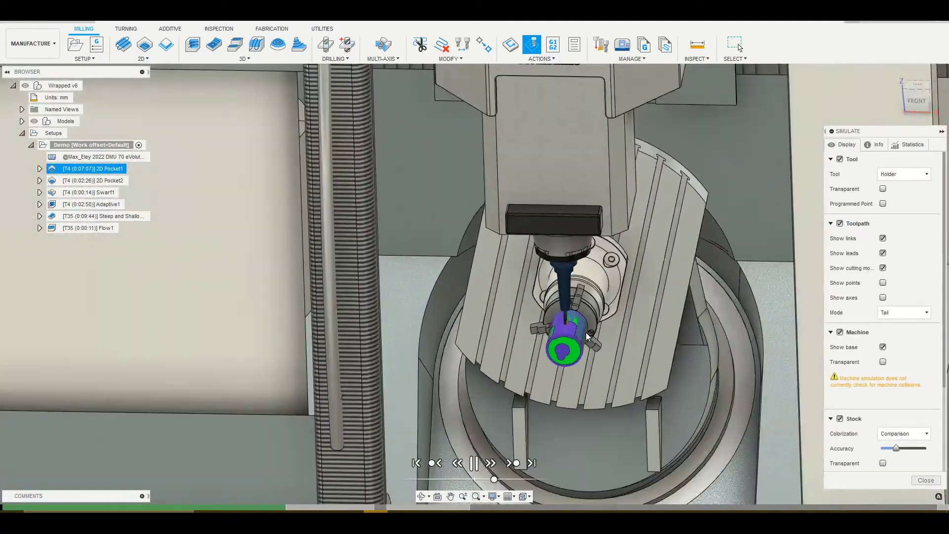
Step: Check the Info readout, then set Stock Colorization to Operation so the stock shows green
{"action": "left_click", "coordinate": [874, 145]}
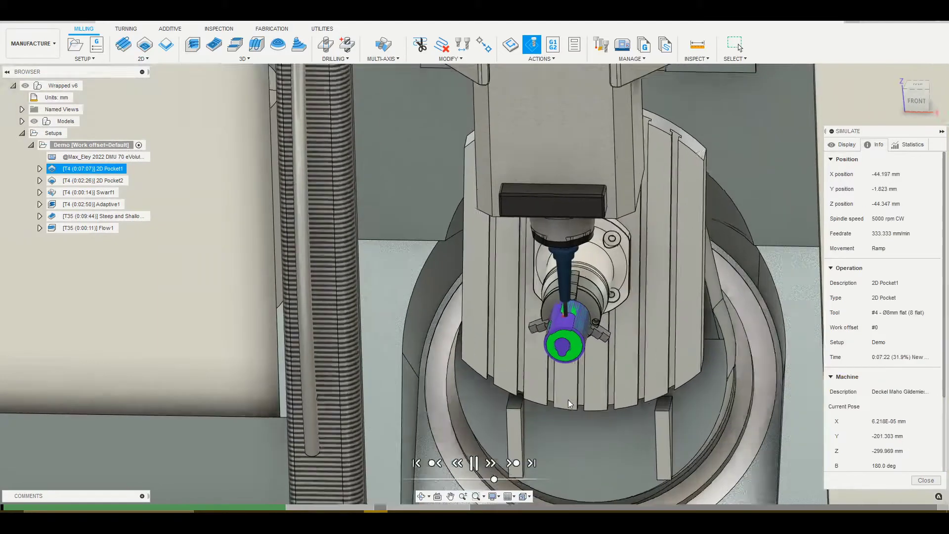
{"action": "scroll", "coordinate": [832, 400], "scroll_direction": "down", "scroll_amount": 3}
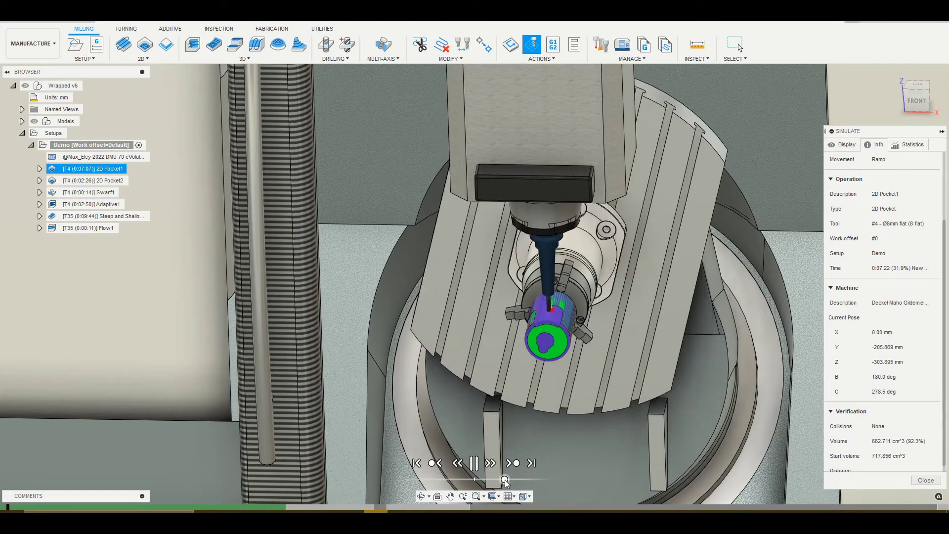
{"action": "left_click", "coordinate": [854, 148]}
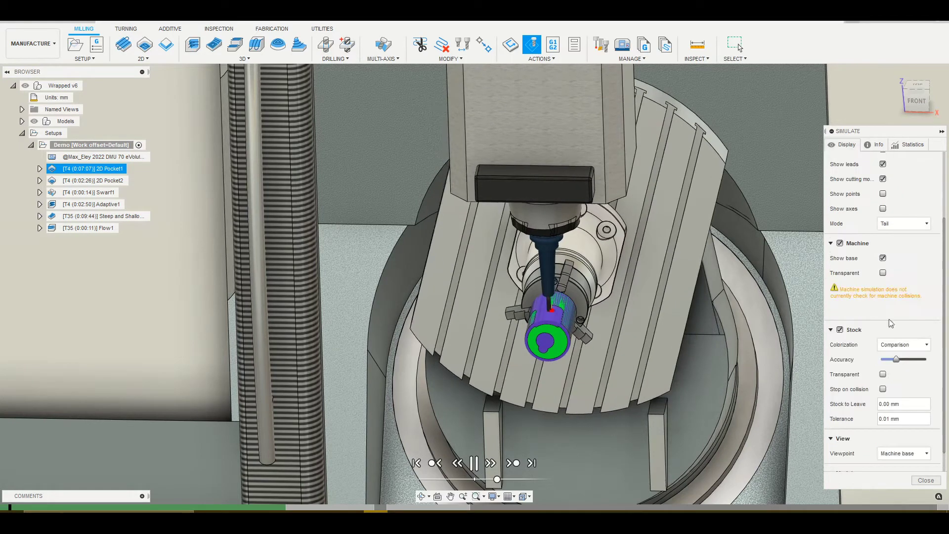
{"action": "left_click", "coordinate": [908, 369]}
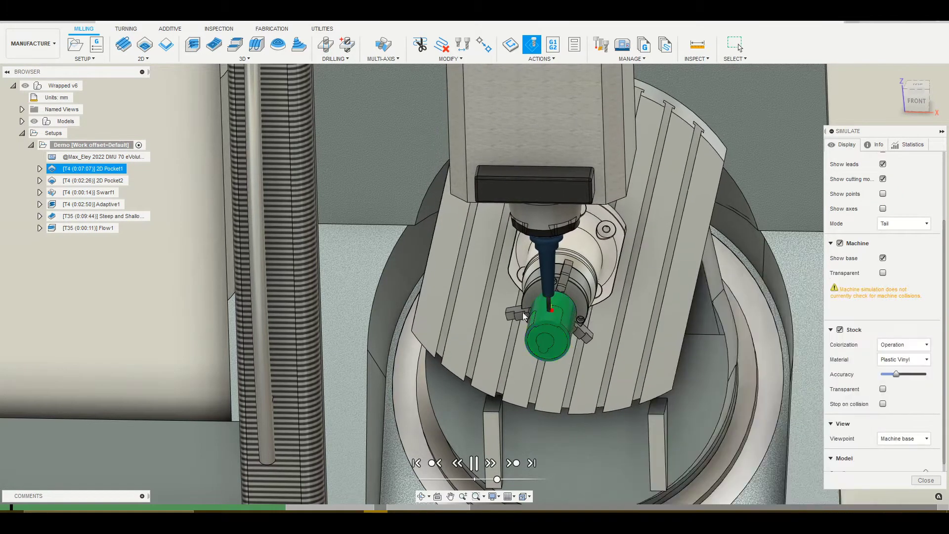
Step: Show the position and operation readout and zoom in on the part
{"action": "left_click", "coordinate": [874, 148]}
{"action": "scroll", "coordinate": [551, 426], "scroll_direction": "up", "scroll_amount": 3}
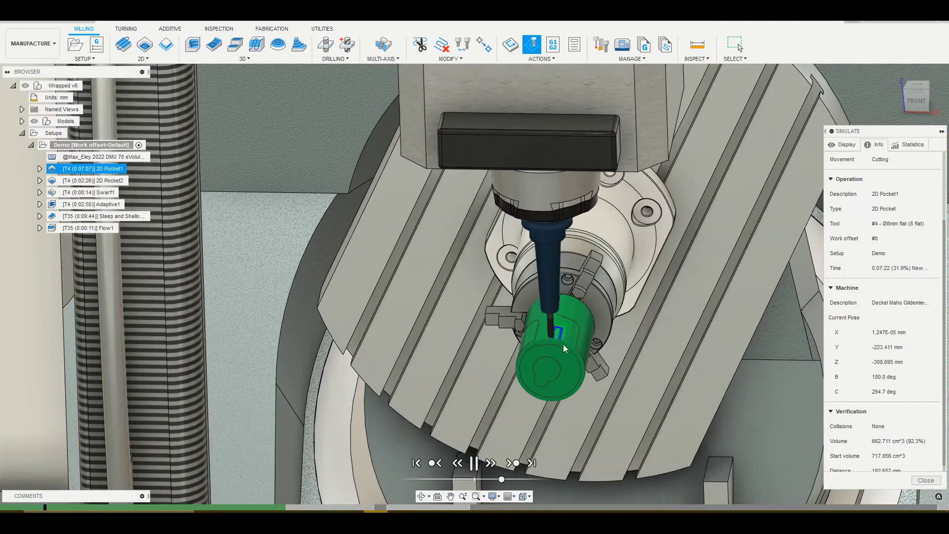
{"action": "scroll", "coordinate": [558, 334], "scroll_direction": "up", "scroll_amount": 3}
{"action": "scroll", "coordinate": [558, 333], "scroll_direction": "up", "scroll_amount": 3}
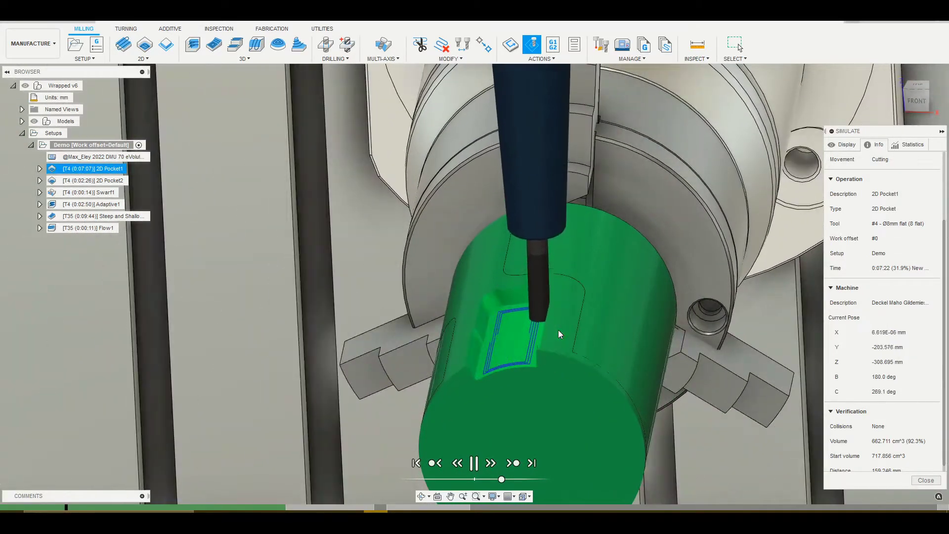
{"action": "scroll", "coordinate": [558, 330], "scroll_direction": "down", "scroll_amount": 5}
Step: Advance the timeline to finish 2D Pocket1, then view the machine's right side
{"action": "left_click_drag", "start_coordinate": [501, 478], "coordinate": [511, 479]}
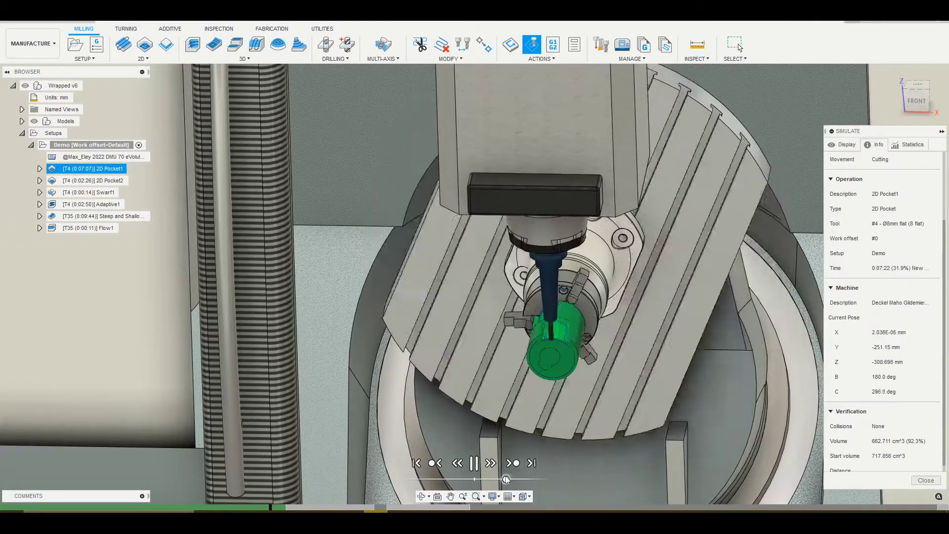
{"action": "scroll", "coordinate": [513, 297], "scroll_direction": "down", "scroll_amount": 2}
{"action": "scroll", "coordinate": [513, 297], "scroll_direction": "down", "scroll_amount": 3}
{"action": "middle_click_drag", "start_coordinate": [513, 297], "coordinate": [482, 285], "text": "shift"}
Step: Advance the simulation through the 2D Pocket2 blue slot cut
{"action": "scroll", "coordinate": [547, 285], "scroll_direction": "up", "scroll_amount": 5}
{"action": "scroll", "coordinate": [547, 285], "scroll_direction": "up", "scroll_amount": 5}
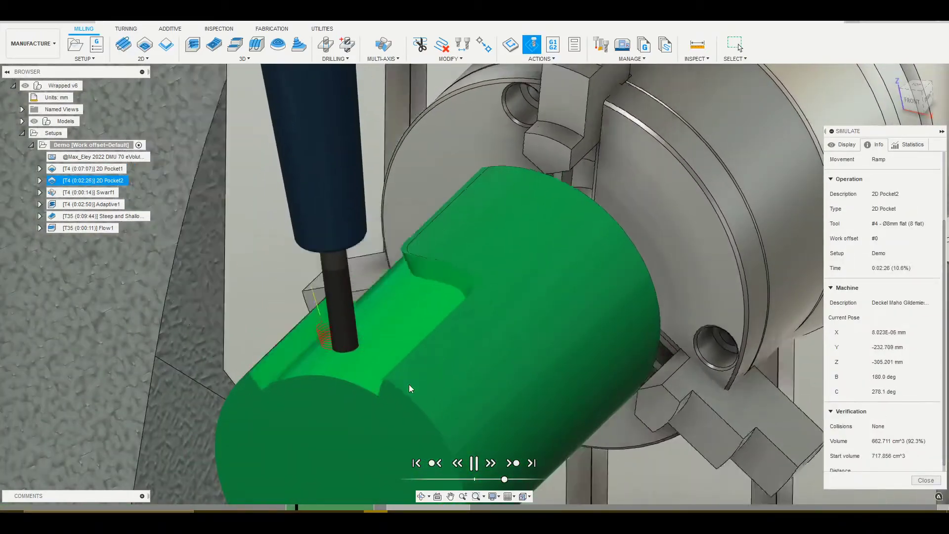
{"action": "left_click_drag", "start_coordinate": [506, 480], "coordinate": [493, 480]}
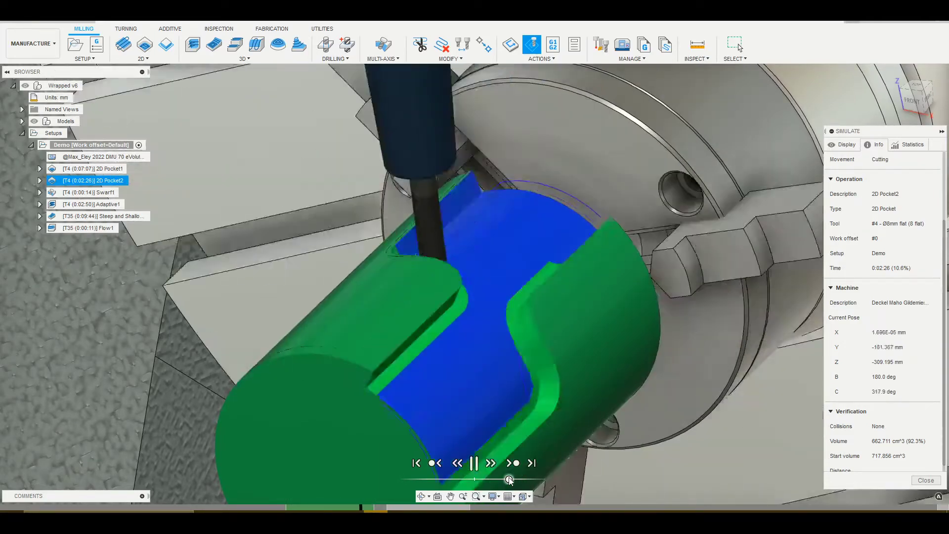
{"action": "scroll", "coordinate": [494, 346], "scroll_direction": "down", "scroll_amount": 5}
{"action": "scroll", "coordinate": [509, 332], "scroll_direction": "down", "scroll_amount": 3}
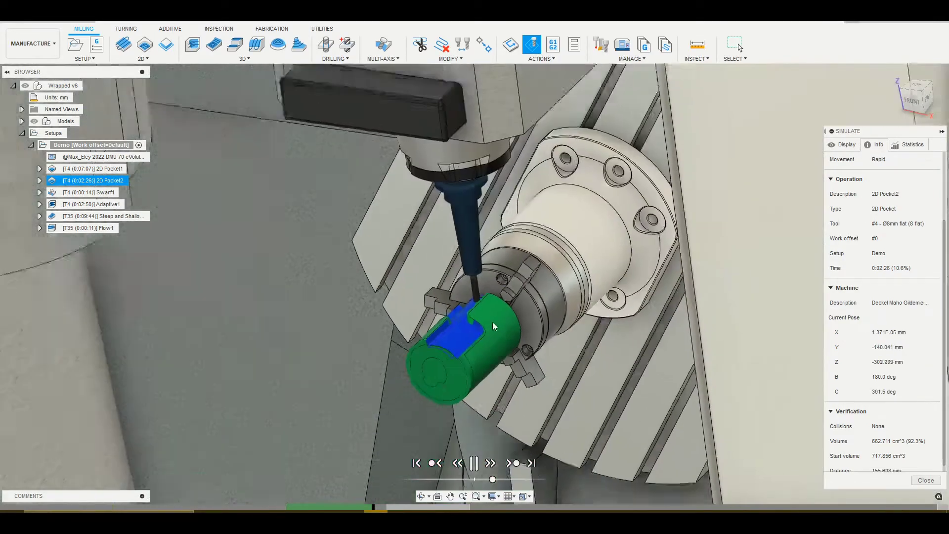
{"action": "scroll", "coordinate": [517, 328], "scroll_direction": "down", "scroll_amount": 3}
{"action": "scroll", "coordinate": [517, 327], "scroll_direction": "down", "scroll_amount": 2}
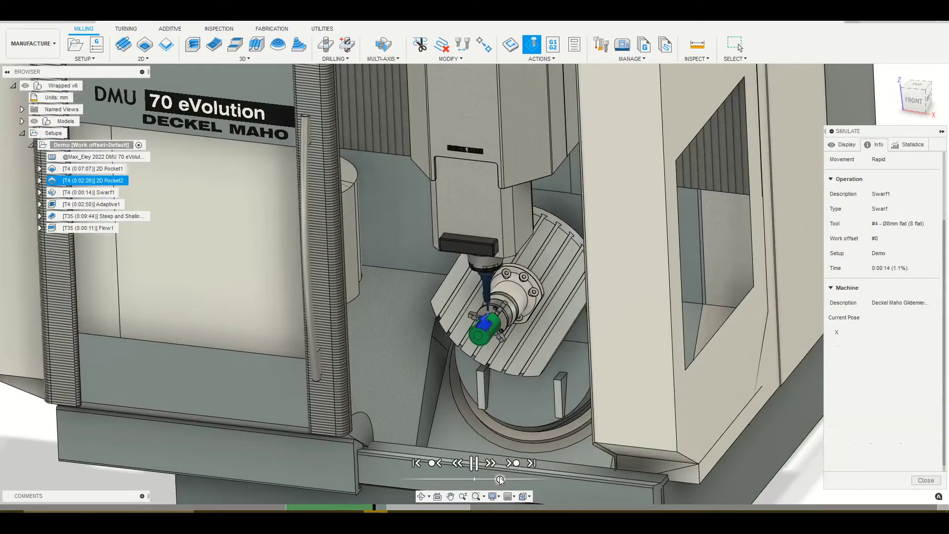
Step: Move the simulation through the Swarf1 edge chamfer to Adaptive1
{"action": "left_click_drag", "start_coordinate": [501, 479], "coordinate": [497, 480]}
{"action": "scroll", "coordinate": [434, 269], "scroll_direction": "up", "scroll_amount": 2}
{"action": "scroll", "coordinate": [434, 269], "scroll_direction": "up", "scroll_amount": 5}
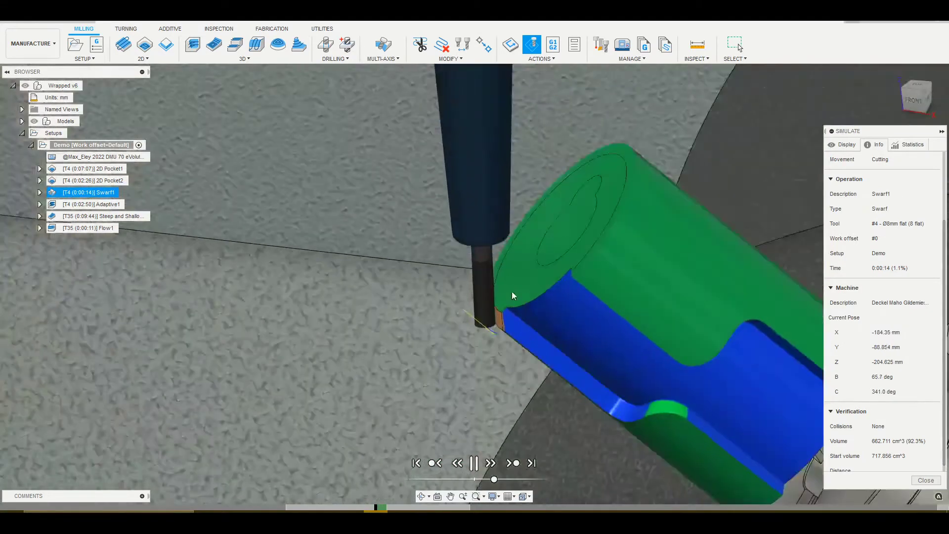
{"action": "scroll", "coordinate": [511, 292], "scroll_direction": "up", "scroll_amount": 2}
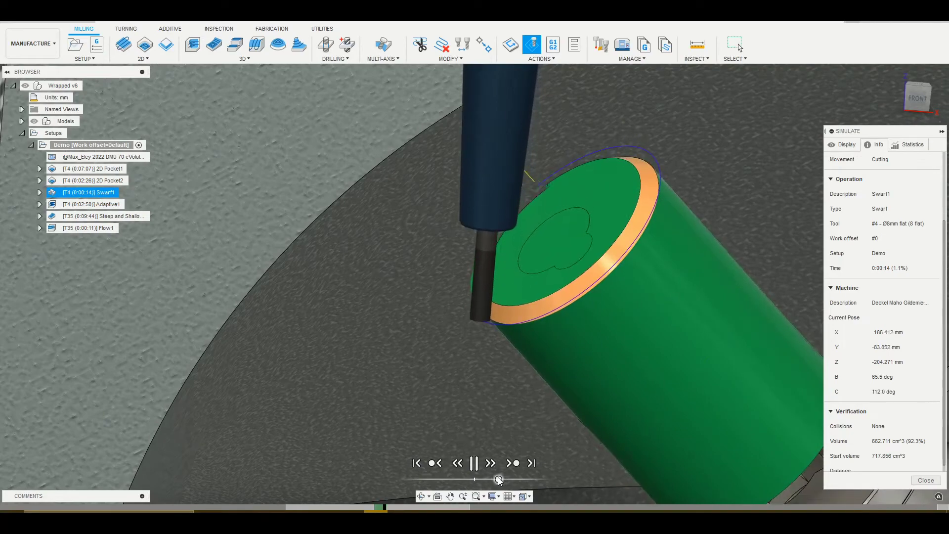
{"action": "scroll", "coordinate": [514, 384], "scroll_direction": "down", "scroll_amount": 5}
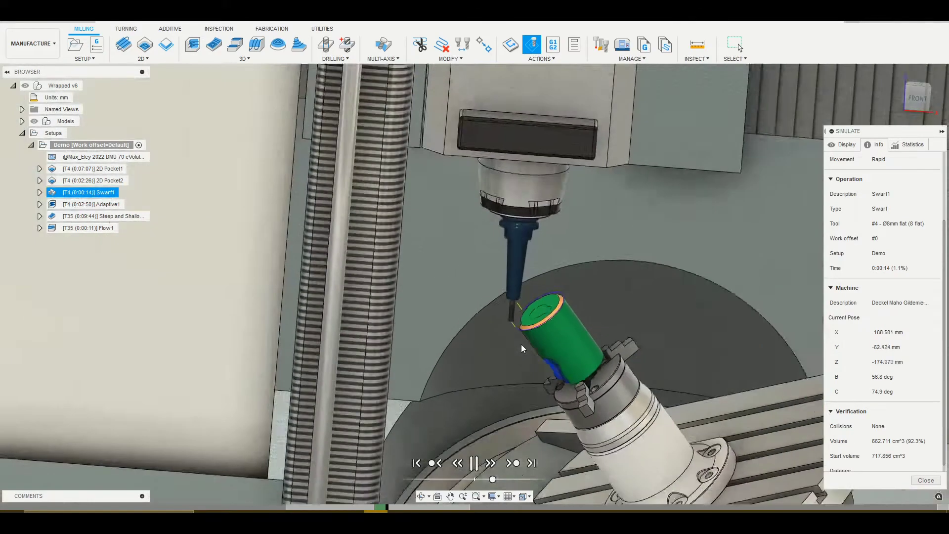
{"action": "scroll", "coordinate": [521, 344], "scroll_direction": "down", "scroll_amount": 3}
Step: Zoom and orbit to look down on the part during Adaptive1
{"action": "scroll", "coordinate": [616, 333], "scroll_direction": "up", "scroll_amount": 4}
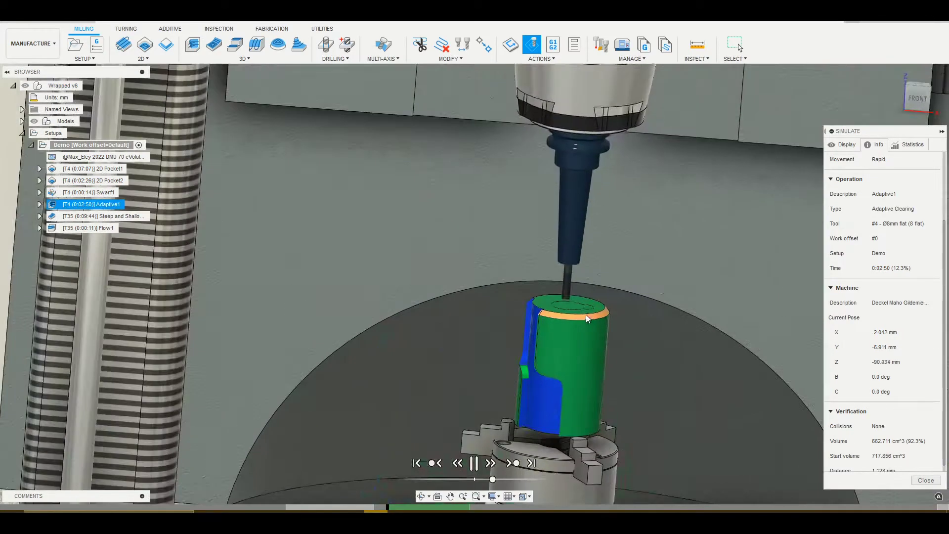
{"action": "scroll", "coordinate": [554, 302], "scroll_direction": "up", "scroll_amount": 4}
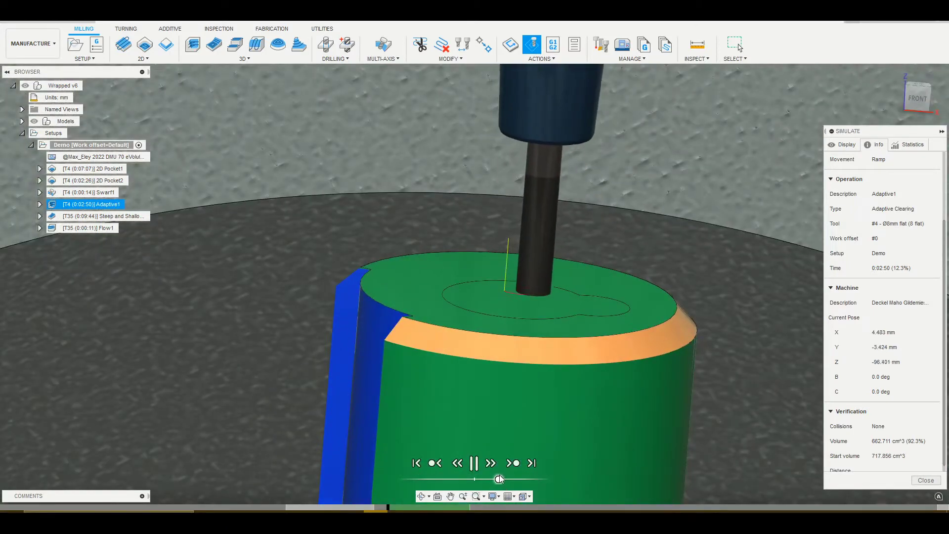
{"action": "middle_click_drag", "start_coordinate": [550, 368], "coordinate": [529, 378], "text": "shift"}
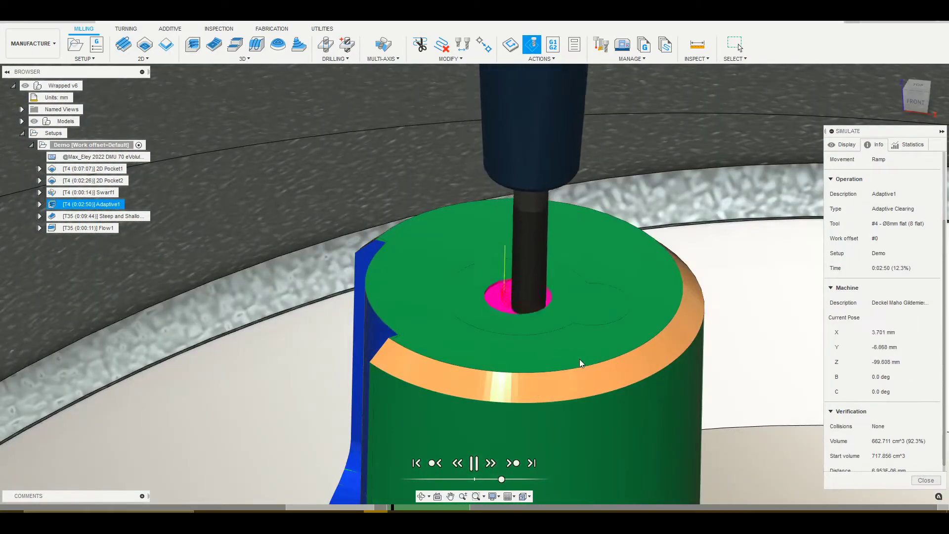
{"action": "scroll", "coordinate": [581, 351], "scroll_direction": "down", "scroll_amount": 3}
{"action": "scroll", "coordinate": [581, 348], "scroll_direction": "down", "scroll_amount": 2}
{"action": "scroll", "coordinate": [586, 346], "scroll_direction": "down", "scroll_amount": 3}
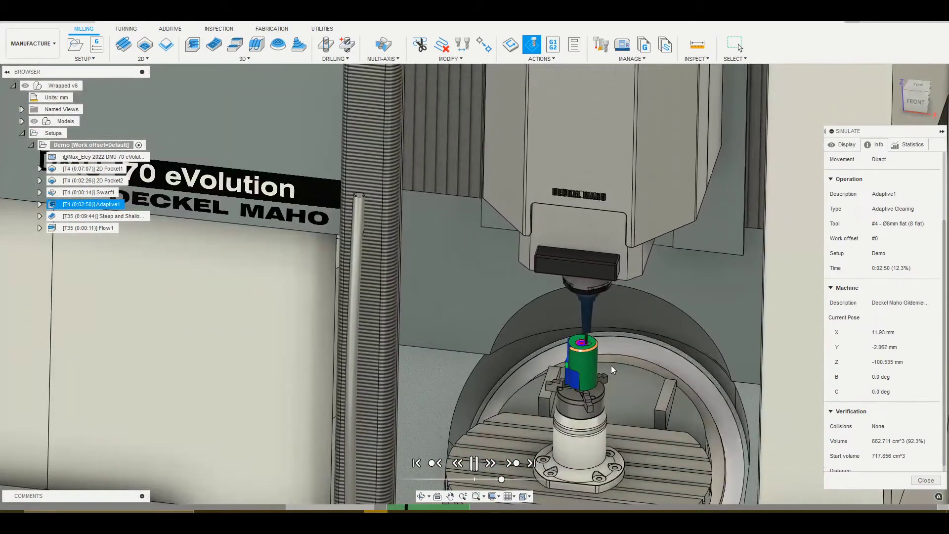
{"action": "scroll", "coordinate": [614, 354], "scroll_direction": "up", "scroll_amount": 3}
{"action": "scroll", "coordinate": [618, 357], "scroll_direction": "up", "scroll_amount": 4}
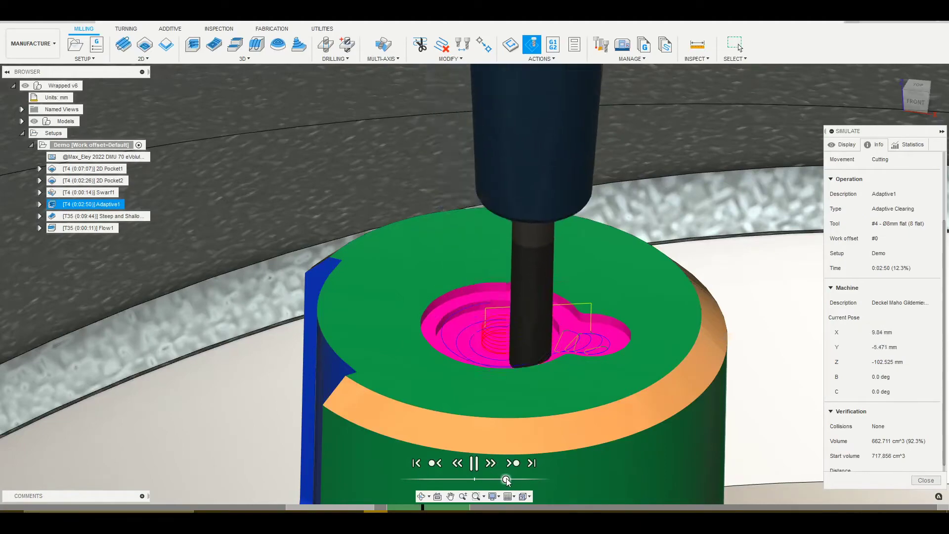
{"action": "scroll", "coordinate": [501, 384], "scroll_direction": "down", "scroll_amount": 3}
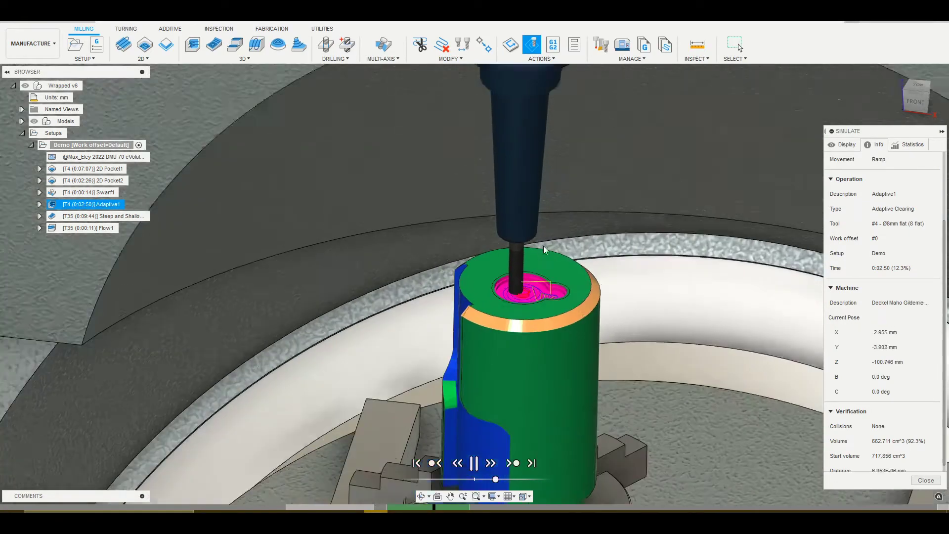
{"action": "scroll", "coordinate": [544, 245], "scroll_direction": "down", "scroll_amount": 3}
{"action": "scroll", "coordinate": [562, 252], "scroll_direction": "down", "scroll_amount": 3}
{"action": "scroll", "coordinate": [580, 259], "scroll_direction": "down", "scroll_amount": 1}
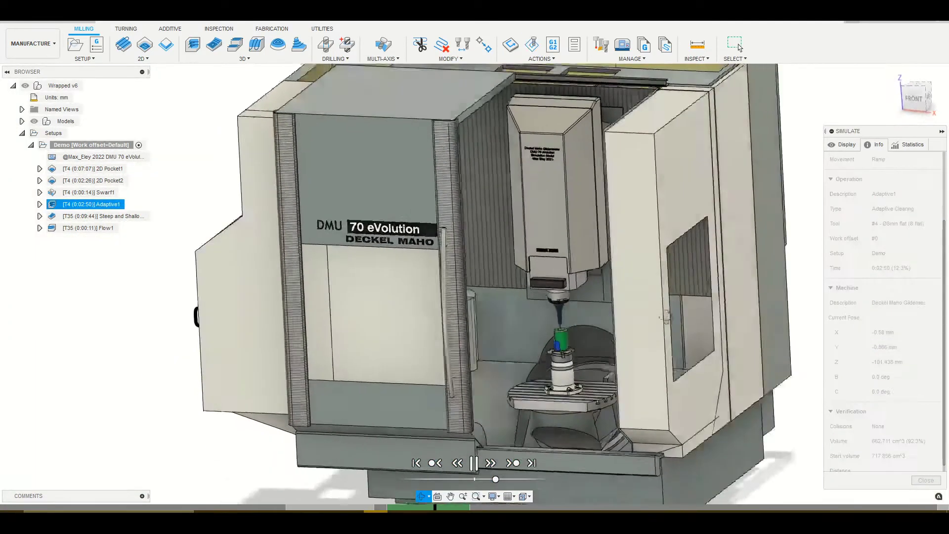
Step: Orbit around the machine to its right side, DMU 70 eVolution logo, then near-front
{"action": "middle_click_drag", "start_coordinate": [591, 303], "coordinate": [568, 311], "text": "shift"}
{"action": "scroll", "coordinate": [566, 314], "scroll_direction": "up", "scroll_amount": 3}
{"action": "scroll", "coordinate": [566, 314], "scroll_direction": "up", "scroll_amount": 3}
{"action": "scroll", "coordinate": [634, 354], "scroll_direction": "up", "scroll_amount": 2}
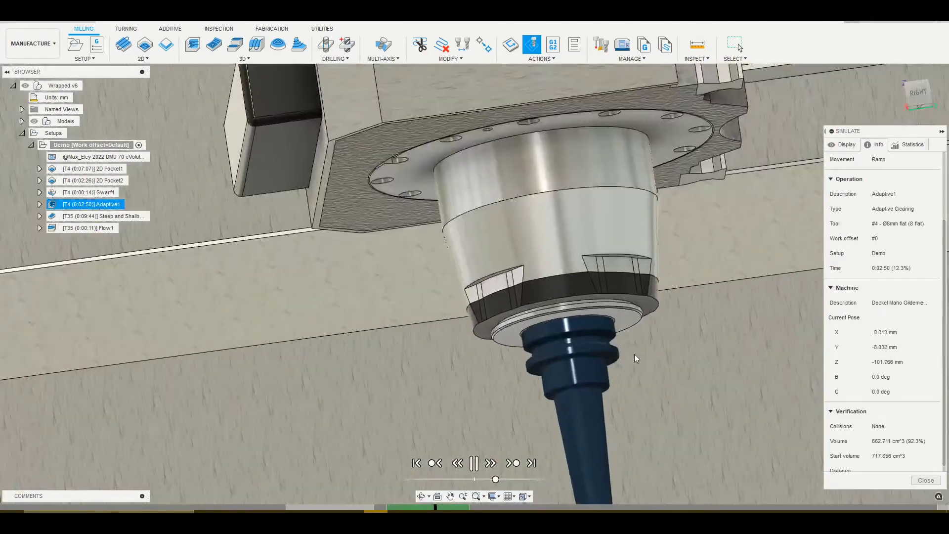
{"action": "scroll", "coordinate": [634, 346], "scroll_direction": "down", "scroll_amount": 4}
{"action": "mouse_move", "coordinate": [635, 346]}
{"action": "middle_mouse_down", "text": "shift"}
{"action": "mouse_move", "coordinate": [672, 335]}
{"action": "mouse_move", "coordinate": [640, 126]}
{"action": "middle_mouse_up", "text": "shift"}
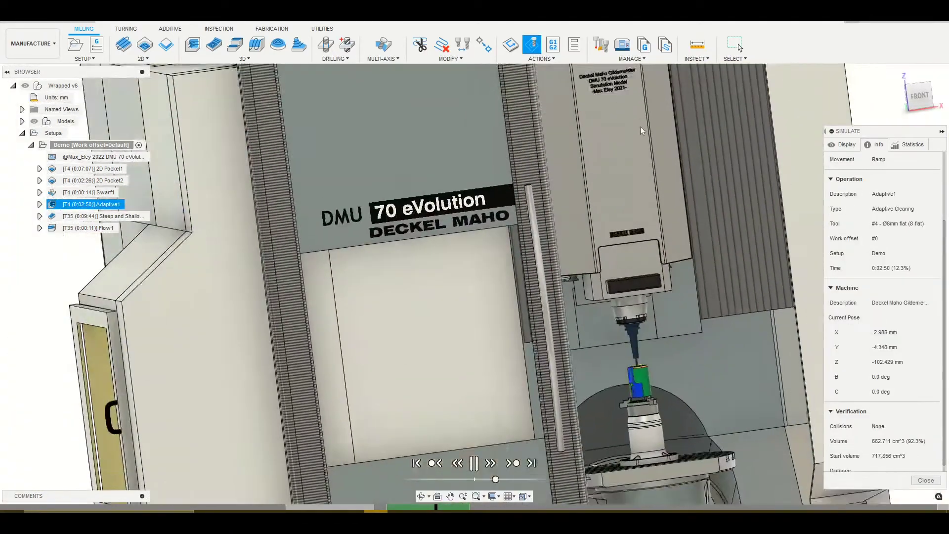
{"action": "scroll", "coordinate": [565, 219], "scroll_direction": "up", "scroll_amount": 4}
{"action": "scroll", "coordinate": [585, 262], "scroll_direction": "down", "scroll_amount": 4}
{"action": "mouse_move", "coordinate": [585, 266]}
{"action": "middle_mouse_down", "text": "shift"}
{"action": "mouse_move", "coordinate": [751, 340]}
{"action": "mouse_move", "coordinate": [740, 361]}
{"action": "mouse_move", "coordinate": [612, 325]}
{"action": "middle_mouse_up", "text": "shift"}
{"action": "middle_click_drag", "start_coordinate": [705, 350], "coordinate": [862, 347], "text": "shift"}
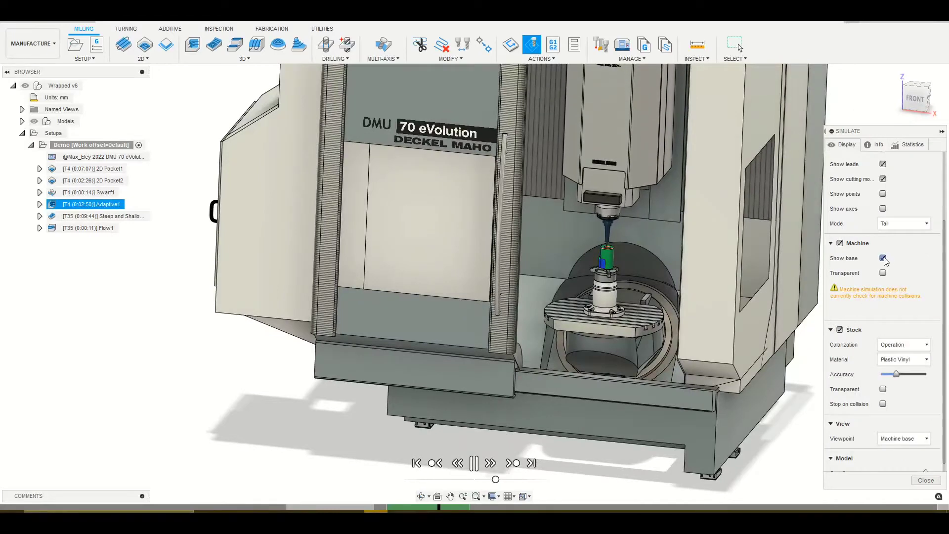
Step: Hide the machine base, zoom onto the part, and scrub Steep and Shallow1 slightly back
{"action": "left_click", "coordinate": [882, 258]}
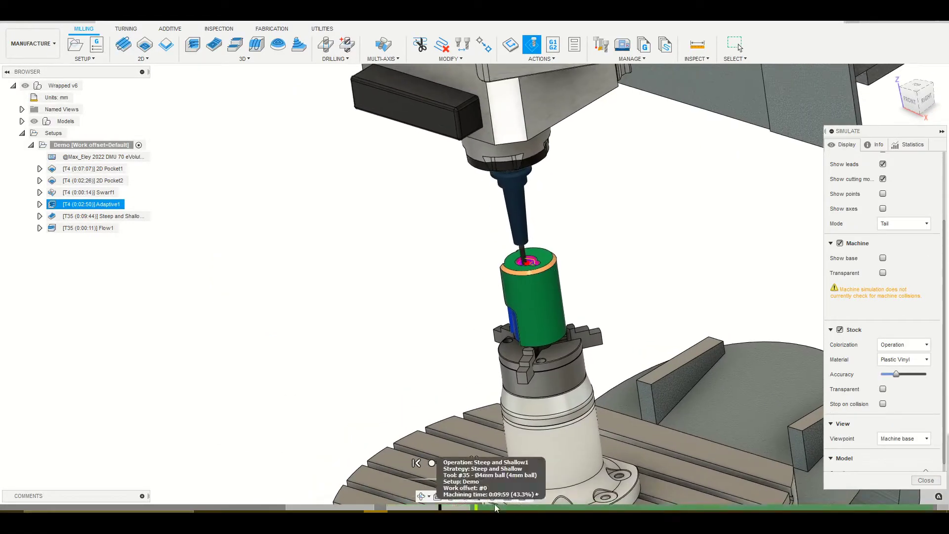
{"action": "scroll", "coordinate": [558, 312], "scroll_direction": "up", "scroll_amount": 5}
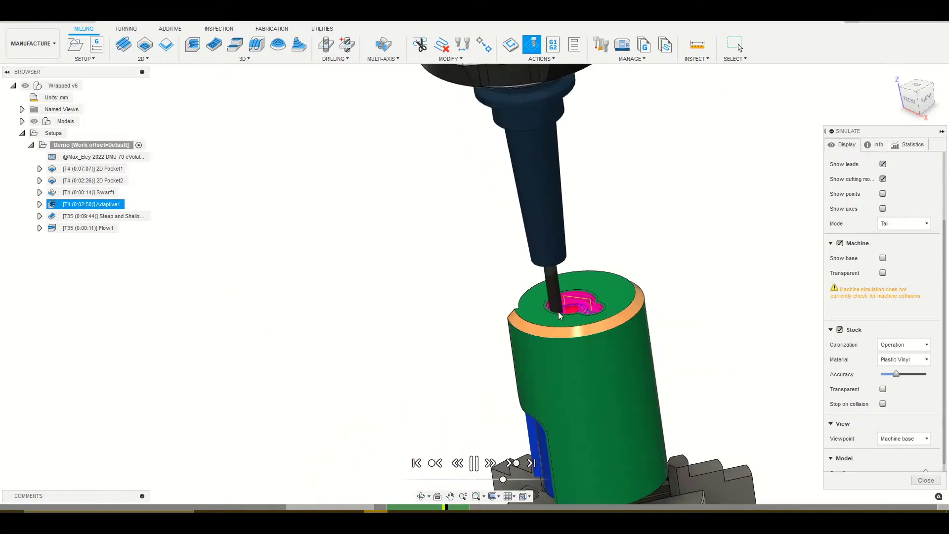
{"action": "middle_click_drag", "start_coordinate": [657, 324], "coordinate": [656, 352], "text": "shift"}
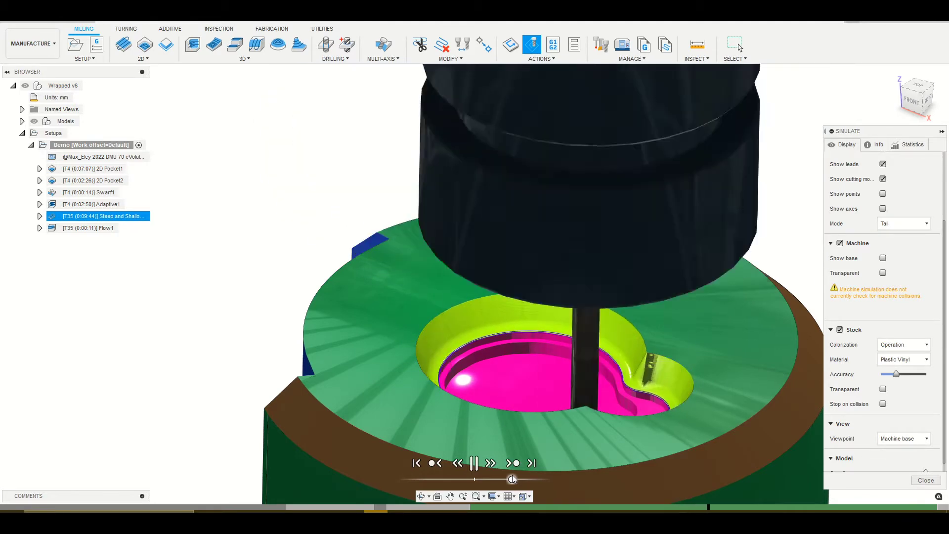
{"action": "left_click_drag", "start_coordinate": [512, 477], "coordinate": [506, 479]}
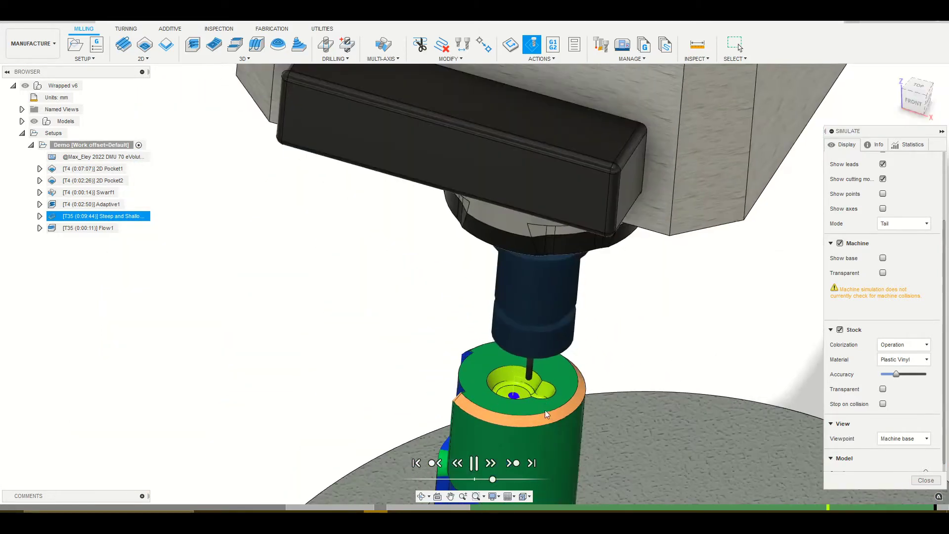
{"action": "middle_click_drag", "start_coordinate": [539, 410], "coordinate": [527, 428], "text": "shift"}
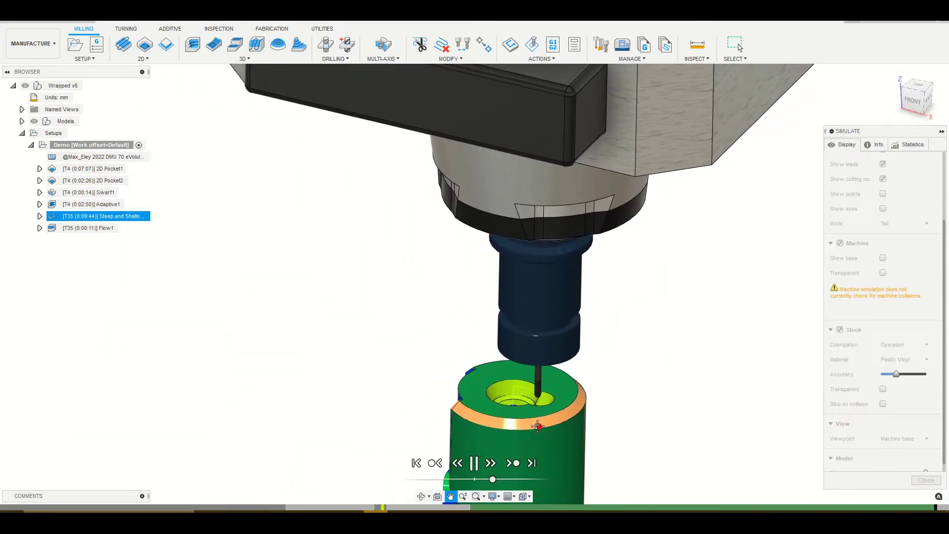
{"action": "scroll", "coordinate": [539, 408], "scroll_direction": "up", "scroll_amount": 3}
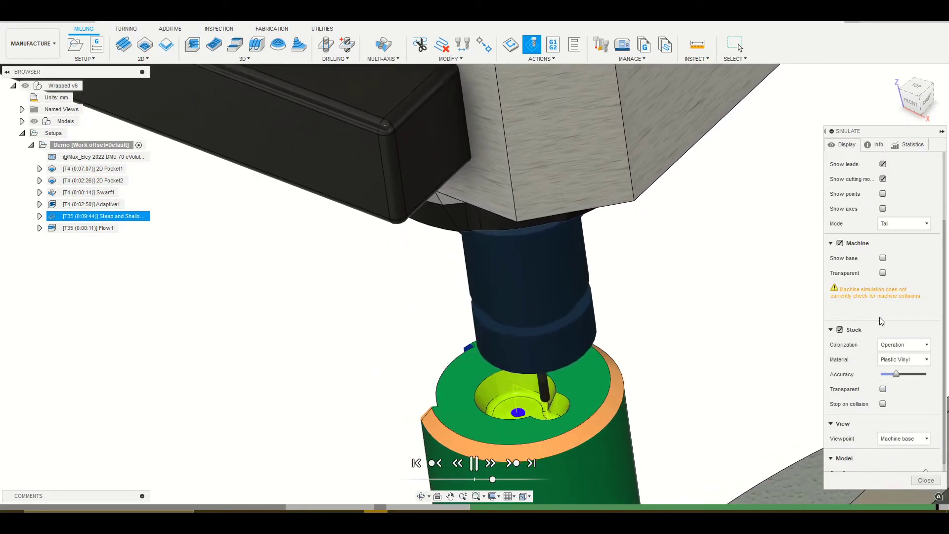
Step: Show the machine base and enclosure again, zooming out and back in
{"action": "left_click", "coordinate": [883, 258]}
{"action": "scroll", "coordinate": [557, 326], "scroll_direction": "down", "scroll_amount": 5}
{"action": "scroll", "coordinate": [557, 326], "scroll_direction": "down", "scroll_amount": 3}
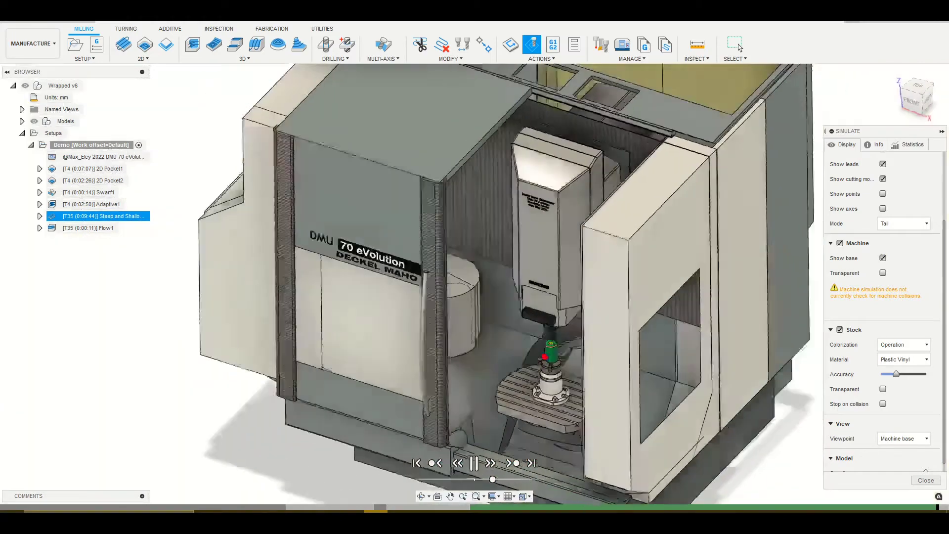
{"action": "scroll", "coordinate": [556, 369], "scroll_direction": "up", "scroll_amount": 6}
{"action": "scroll", "coordinate": [494, 371], "scroll_direction": "up", "scroll_amount": 2}
{"action": "scroll", "coordinate": [495, 386], "scroll_direction": "up", "scroll_amount": 2}
{"action": "scroll", "coordinate": [512, 437], "scroll_direction": "up", "scroll_amount": 2}
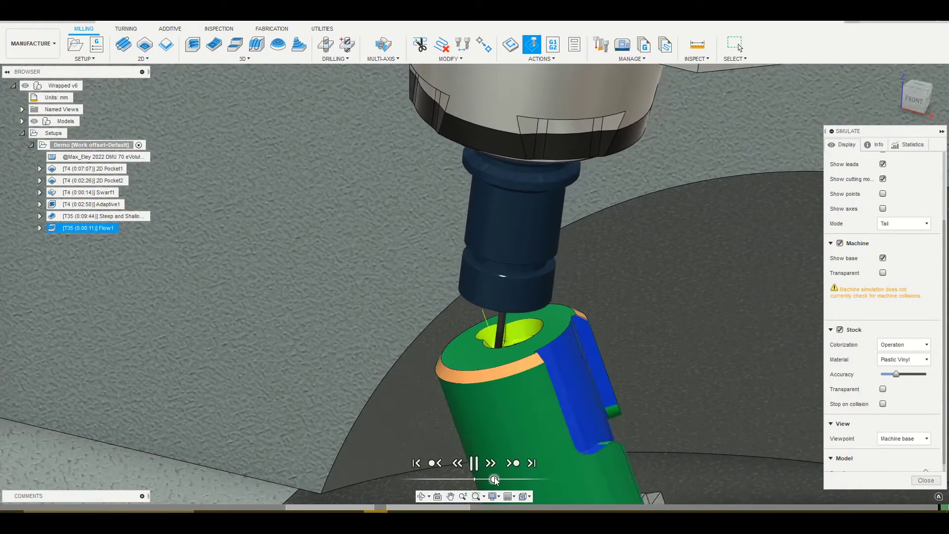
{"action": "scroll", "coordinate": [492, 429], "scroll_direction": "down", "scroll_amount": 2}
{"action": "scroll", "coordinate": [519, 422], "scroll_direction": "down", "scroll_amount": 2}
{"action": "scroll", "coordinate": [547, 416], "scroll_direction": "down", "scroll_amount": 2}
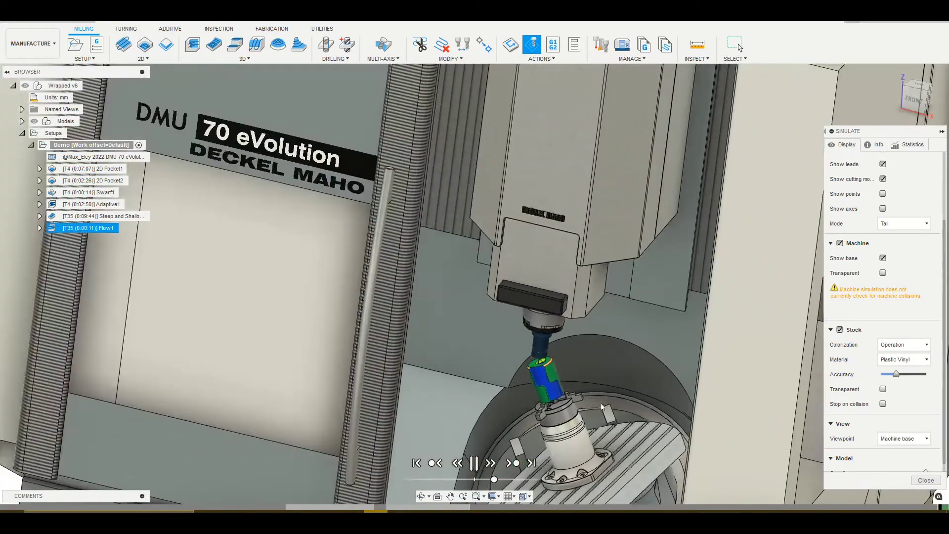
Step: Tilt the view over the table and zoom in as Flow1 plays
{"action": "middle_click_drag", "start_coordinate": [502, 417], "coordinate": [608, 352], "text": "shift"}
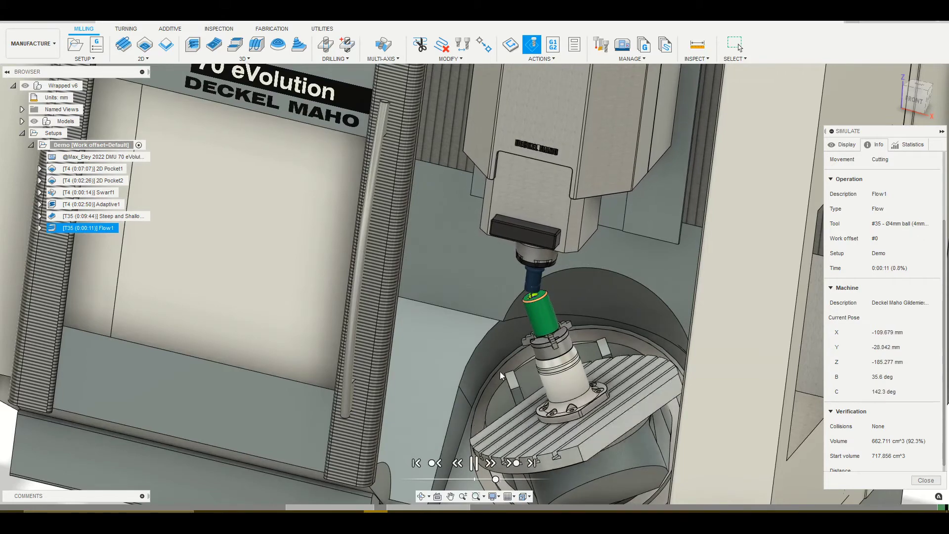
{"action": "scroll", "coordinate": [500, 372], "scroll_direction": "up", "scroll_amount": 3}
{"action": "scroll", "coordinate": [519, 361], "scroll_direction": "up", "scroll_amount": 5}
{"action": "scroll", "coordinate": [538, 355], "scroll_direction": "up", "scroll_amount": 3}
{"action": "scroll", "coordinate": [550, 351], "scroll_direction": "up", "scroll_amount": 1}
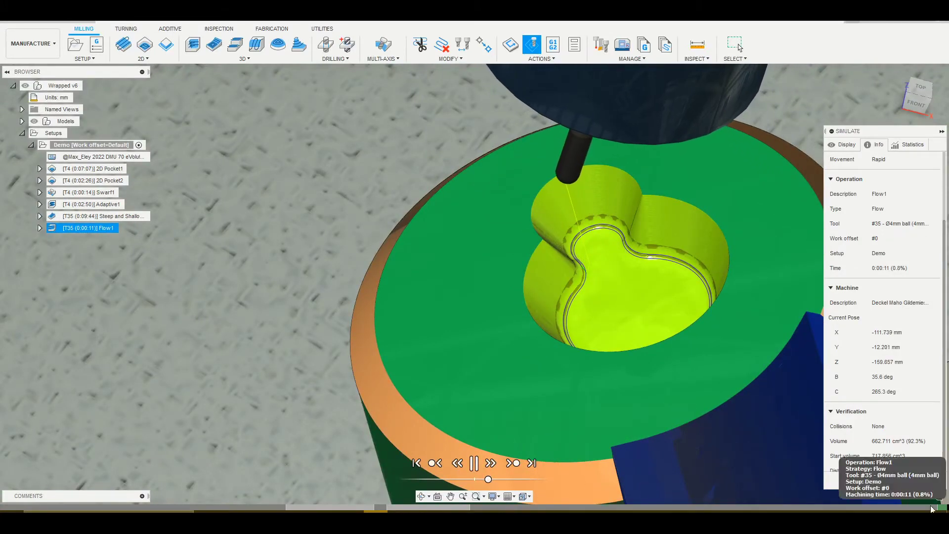
Step: Jump the simulation to Steep and Shallow1, then to Flow1
{"action": "left_click", "coordinate": [435, 463]}
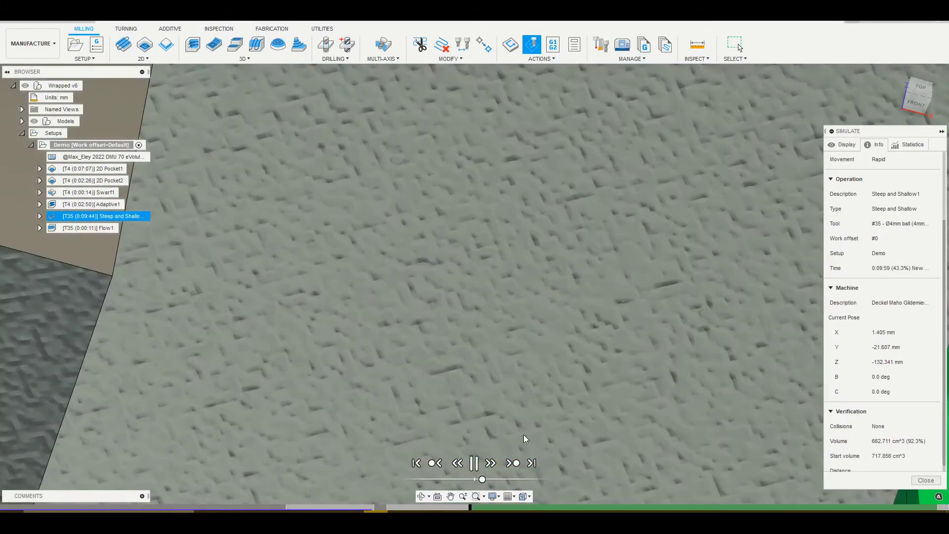
{"action": "scroll", "coordinate": [535, 344], "scroll_direction": "down", "scroll_amount": 5}
{"action": "scroll", "coordinate": [535, 345], "scroll_direction": "down", "scroll_amount": 2}
{"action": "scroll", "coordinate": [480, 462], "scroll_direction": "down", "scroll_amount": 2}
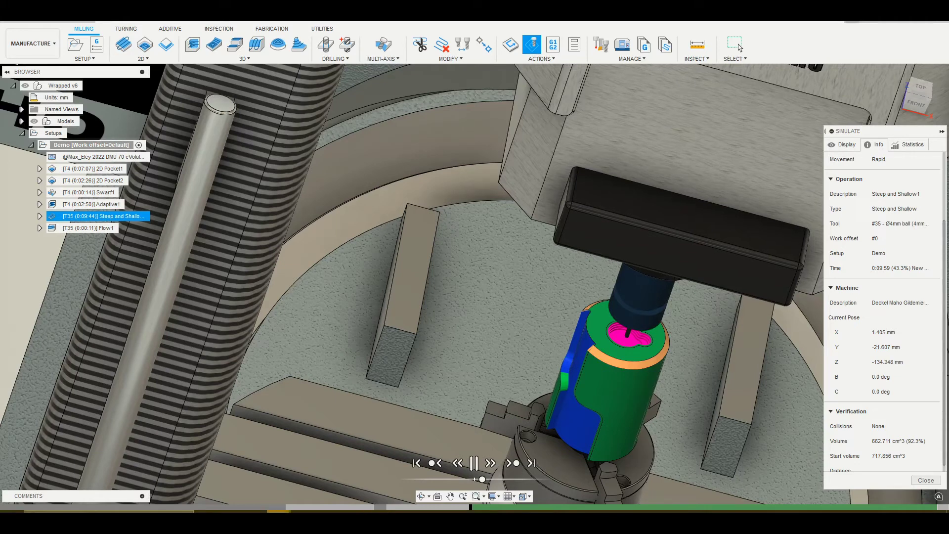
{"action": "left_click", "coordinate": [509, 463]}
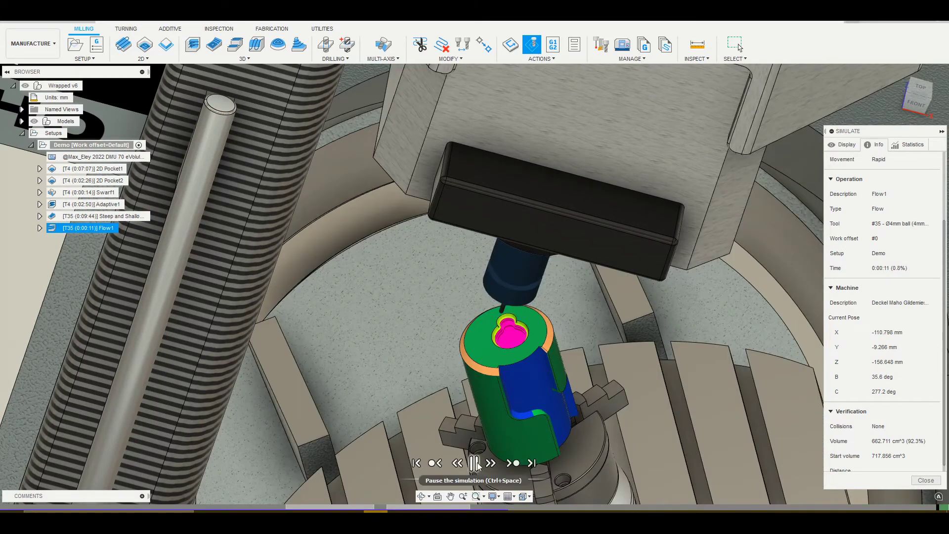
{"action": "scroll", "coordinate": [511, 345], "scroll_direction": "up", "scroll_amount": 5}
{"action": "scroll", "coordinate": [485, 354], "scroll_direction": "down", "scroll_amount": 2}
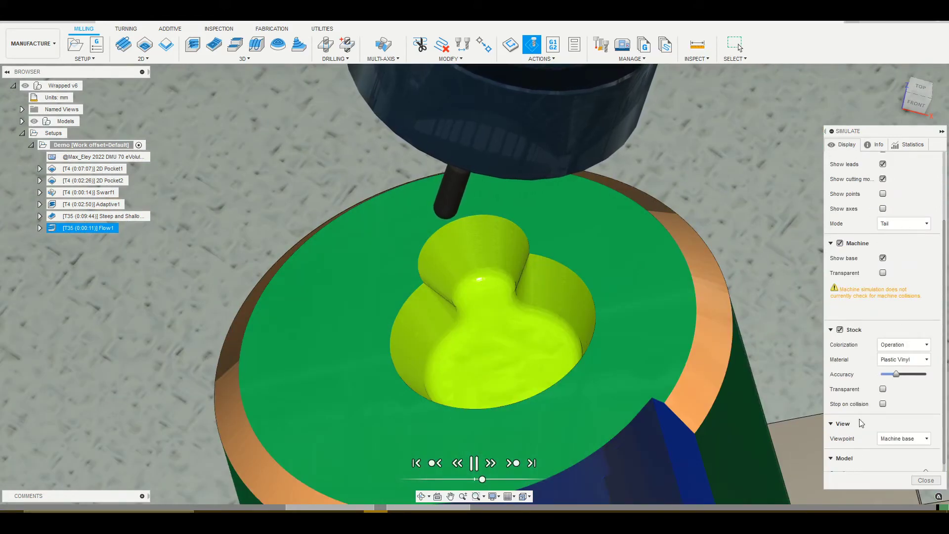
Step: Follow Flow1 from the Tool viewpoint at higher playback speed, orbiting to near-front
{"action": "left_click", "coordinate": [904, 429]}
{"action": "left_click", "coordinate": [892, 439]}
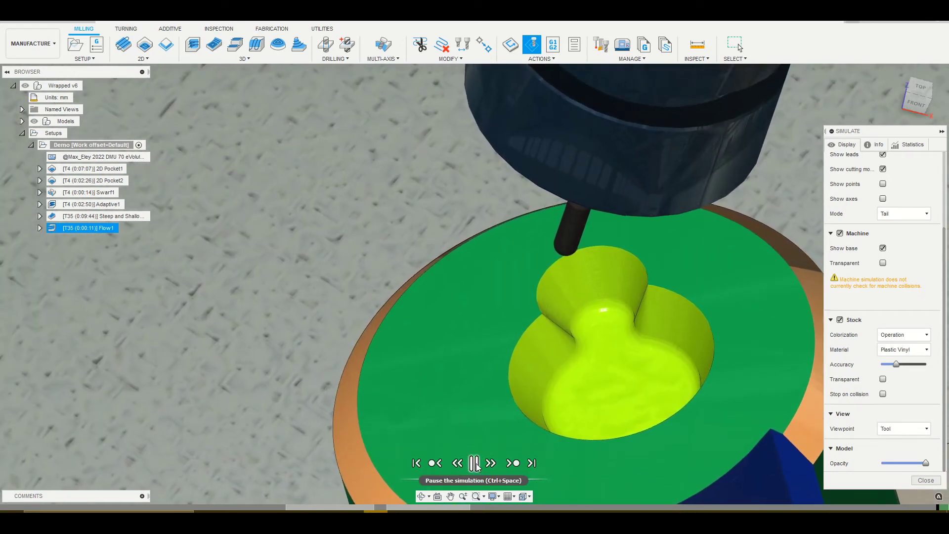
{"action": "left_click_drag", "start_coordinate": [482, 480], "coordinate": [496, 480]}
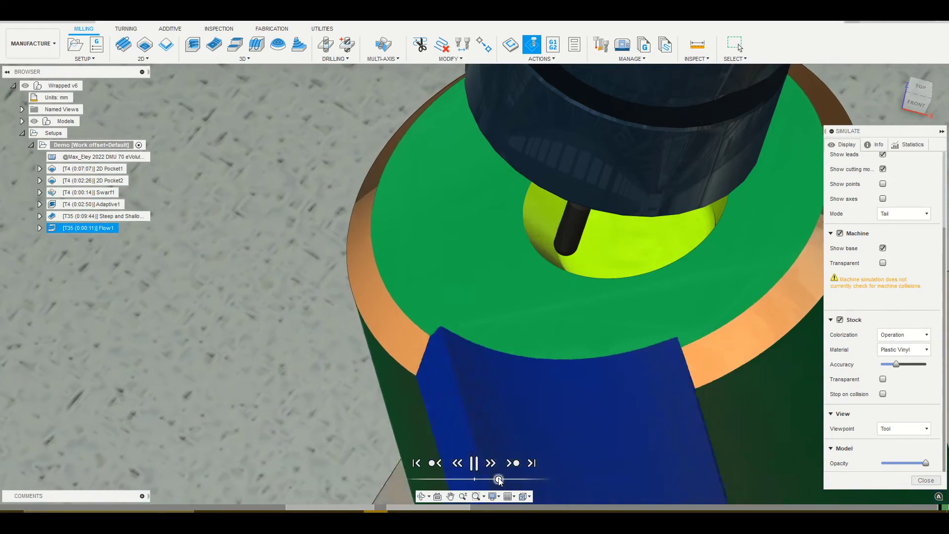
{"action": "left_click_drag", "start_coordinate": [496, 481], "coordinate": [499, 481]}
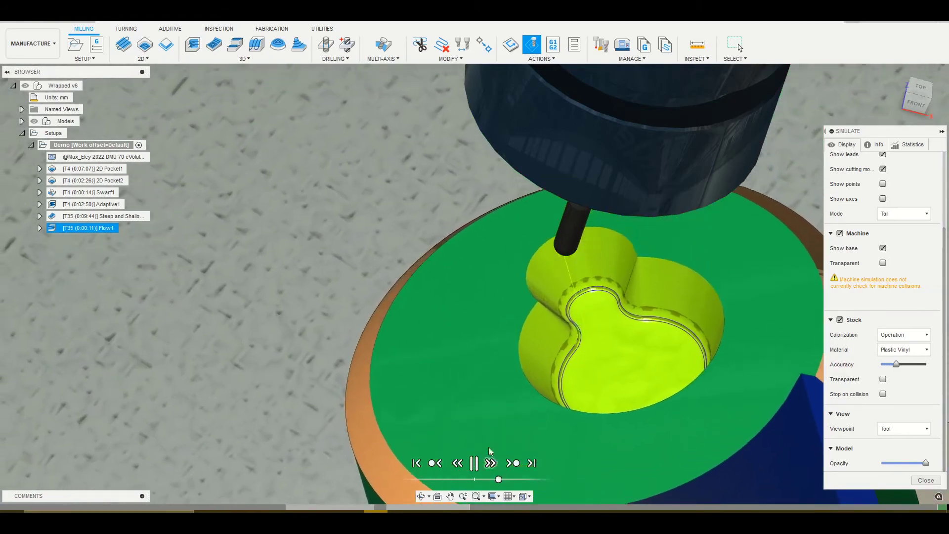
{"action": "scroll", "coordinate": [512, 311], "scroll_direction": "down", "scroll_amount": 5}
{"action": "scroll", "coordinate": [512, 312], "scroll_direction": "down", "scroll_amount": 5}
{"action": "middle_click_drag", "start_coordinate": [522, 354], "coordinate": [558, 369], "text": "shift"}
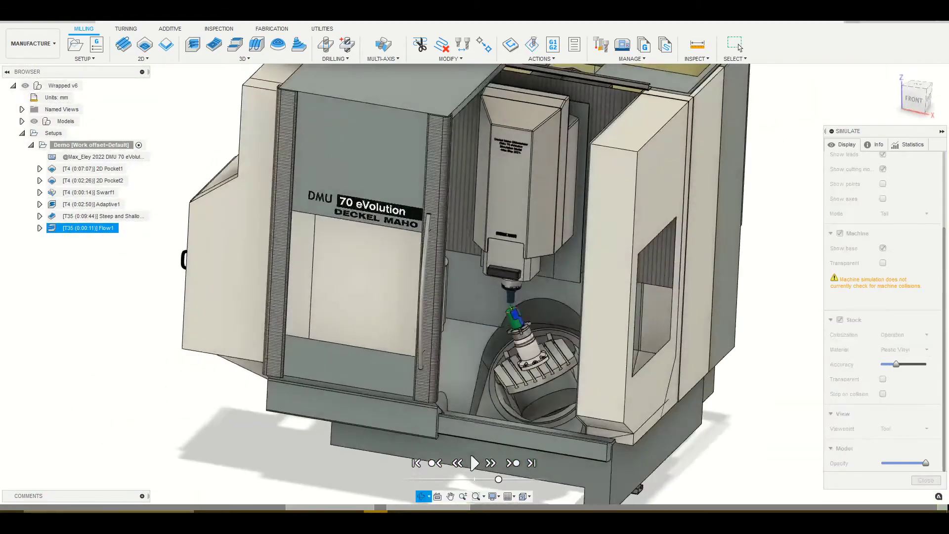
Step: Close the machine simulation and orbit to view the part from below
{"action": "left_click", "coordinate": [931, 482]}
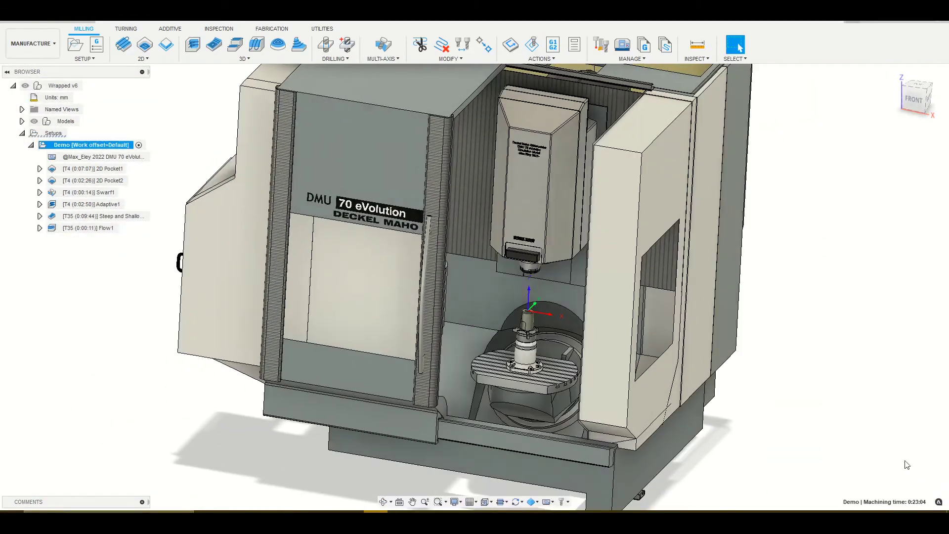
{"action": "scroll", "coordinate": [499, 383], "scroll_direction": "up", "scroll_amount": 5}
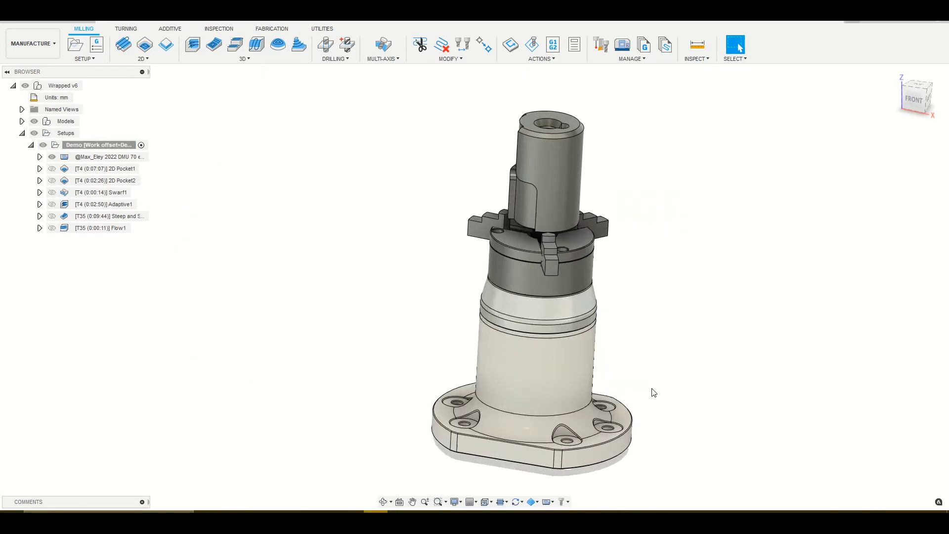
{"action": "mouse_move", "coordinate": [652, 390]}
{"action": "middle_mouse_down", "text": "shift"}
{"action": "mouse_move", "coordinate": [680, 363]}
{"action": "mouse_move", "coordinate": [669, 466]}
{"action": "mouse_move", "coordinate": [671, 356]}
{"action": "mouse_move", "coordinate": [671, 365]}
{"action": "middle_mouse_up", "text": "shift"}
Step: Preview toolpaths from 2D Pocket1 through Swarf1, ending on the DMU 70 machine item
{"action": "left_click", "coordinate": [120, 161]}
{"action": "key", "text": "Down"}
{"action": "key", "text": "Down"}
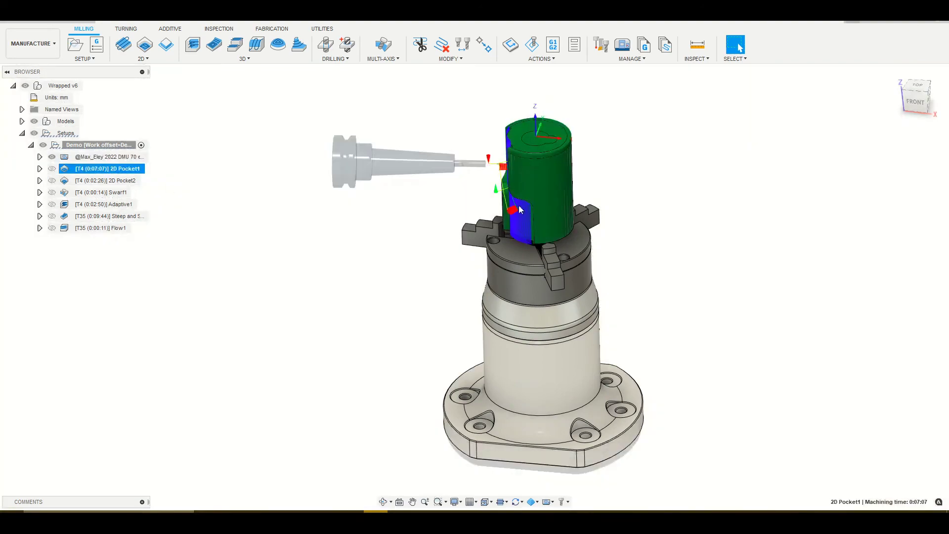
{"action": "scroll", "coordinate": [409, 213], "scroll_direction": "up", "scroll_amount": 3}
{"action": "key", "text": "Down"}
{"action": "key", "text": "Down"}
{"action": "key", "text": "Down"}
{"action": "key", "text": "Down"}
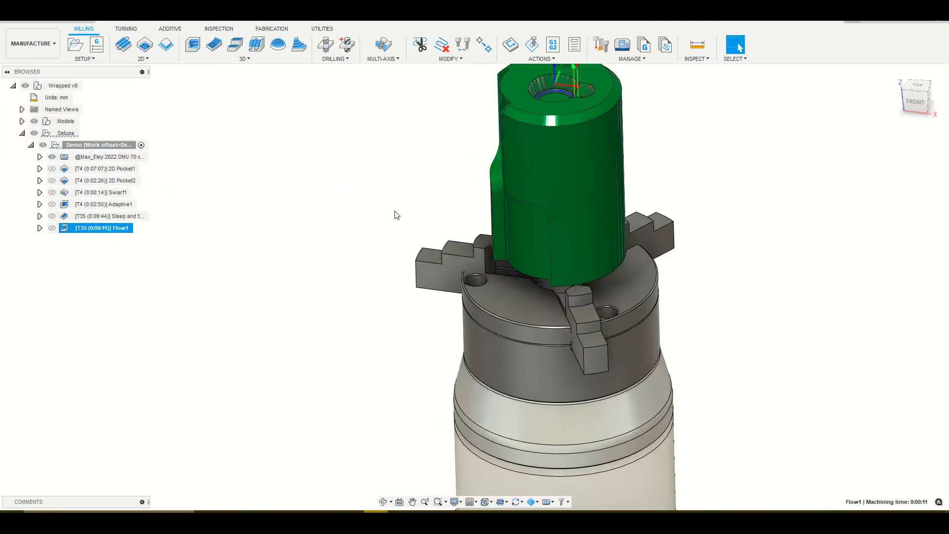
{"action": "key", "text": "Up"}
{"action": "key", "text": "Up"}
{"action": "key", "text": "Up"}
{"action": "key", "text": "Up"}
{"action": "key", "text": "Up"}
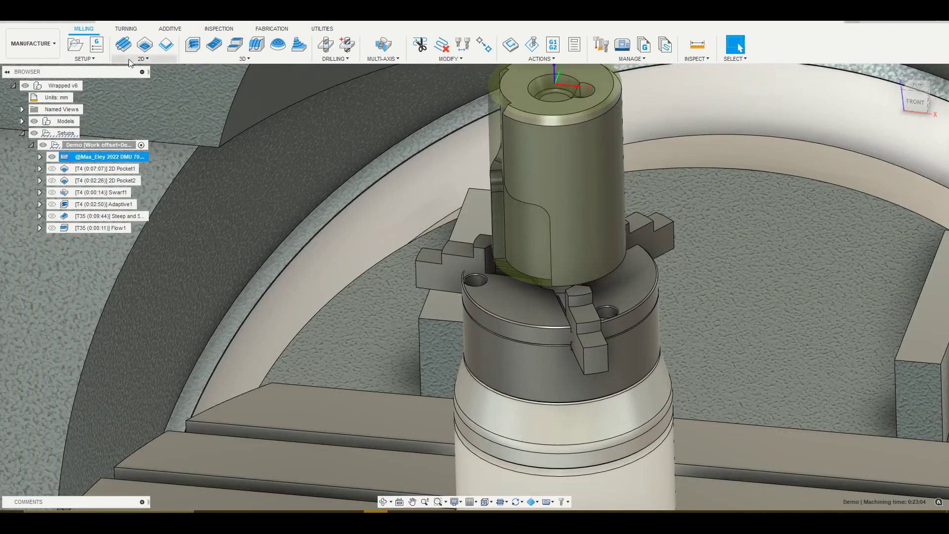